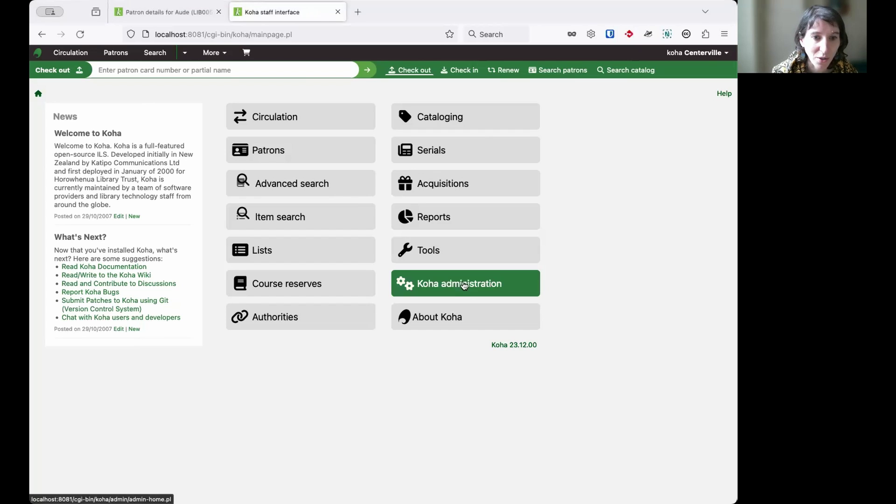
Open the Library staff patron category settings to confirm its 365-day password expiration
click(478, 286)
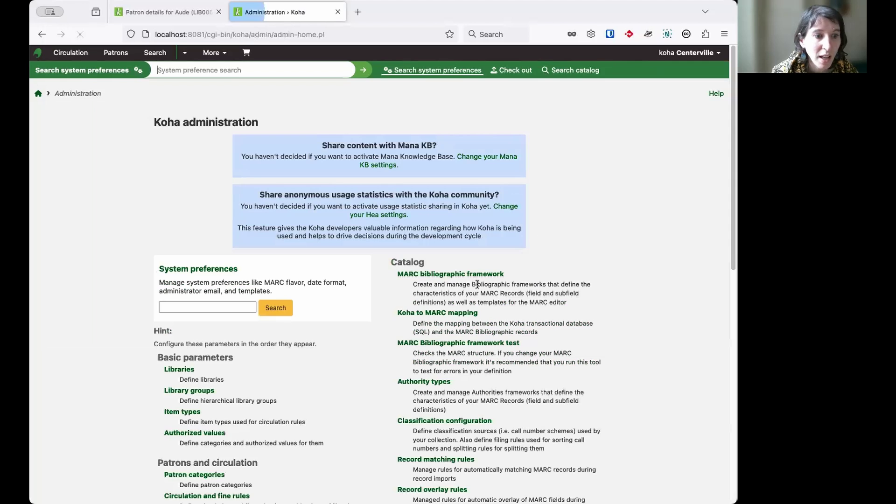
scroll(339, 315, down, 4)
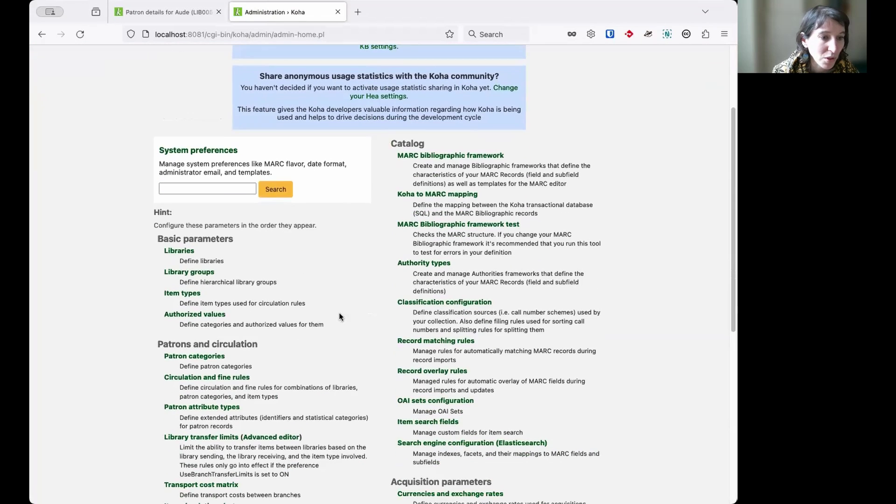
click(218, 360)
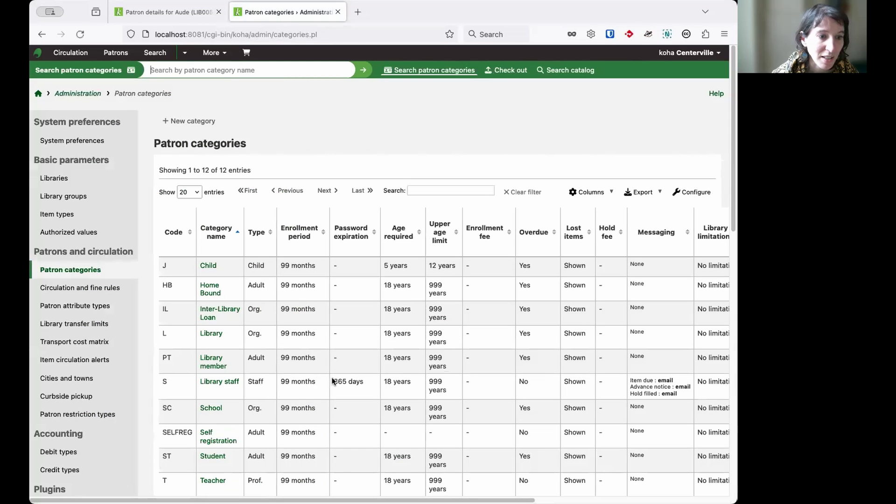
click(222, 382)
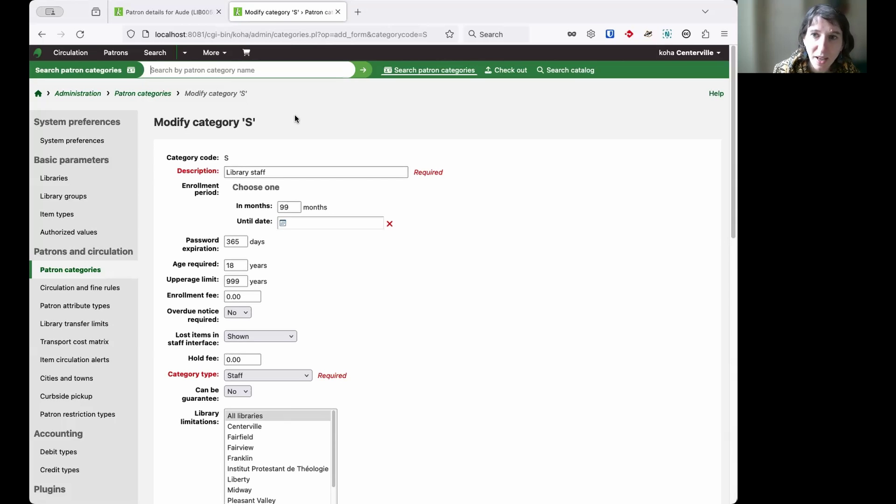
click(170, 12)
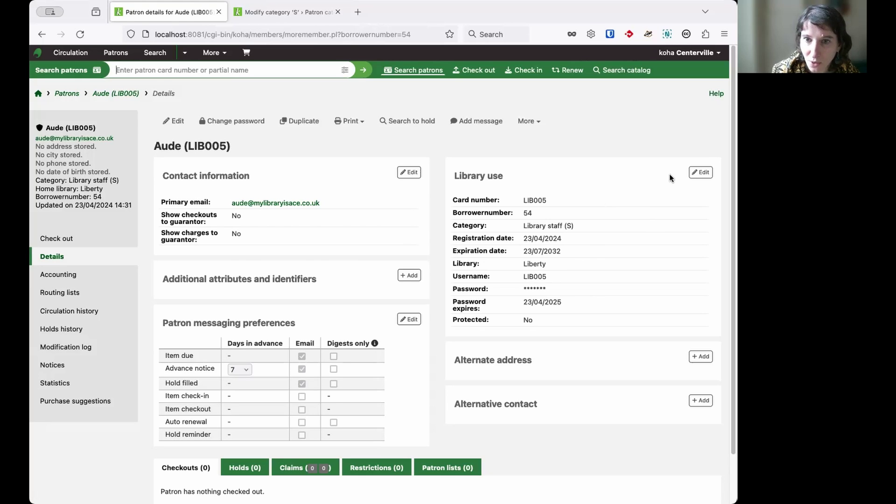
Change the colleague's Library use password expiration date to 22/04/2024 and save the record
click(704, 174)
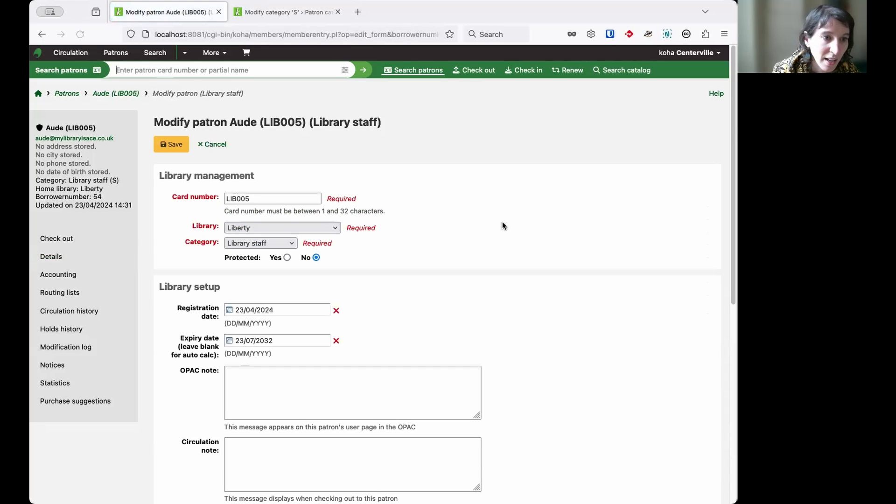
scroll(584, 273, down, 10)
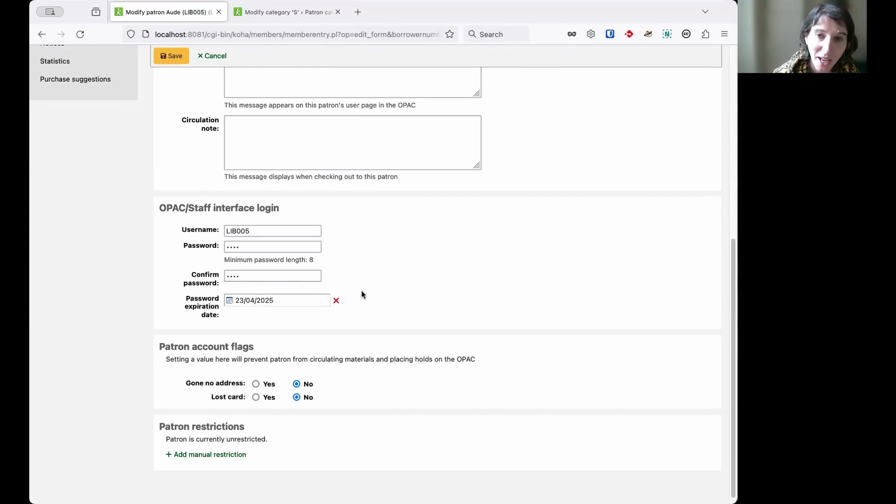
click(283, 301)
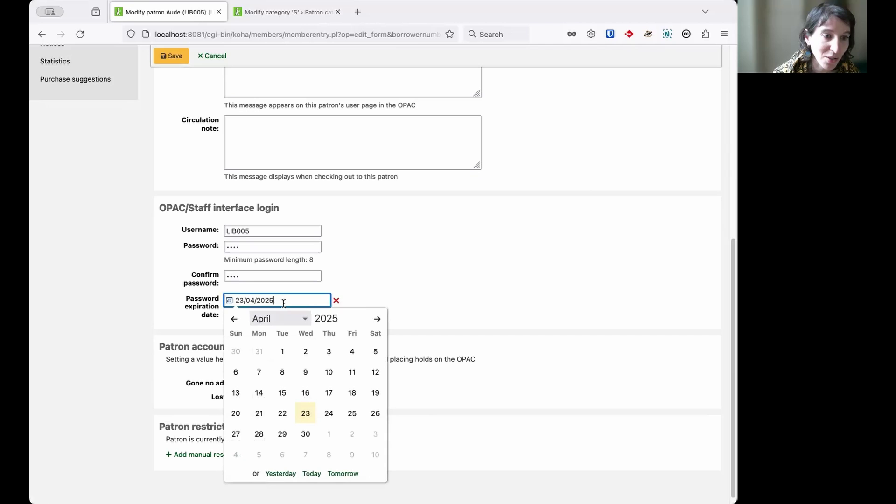
click(353, 322)
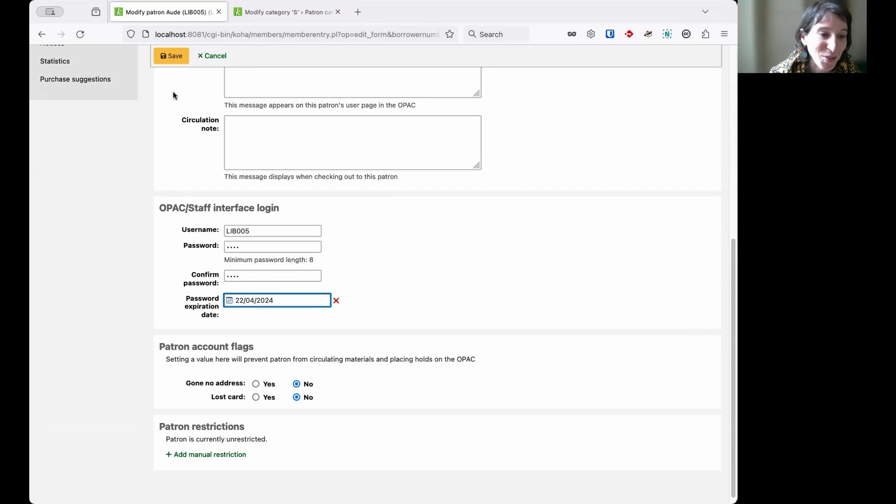
click(166, 61)
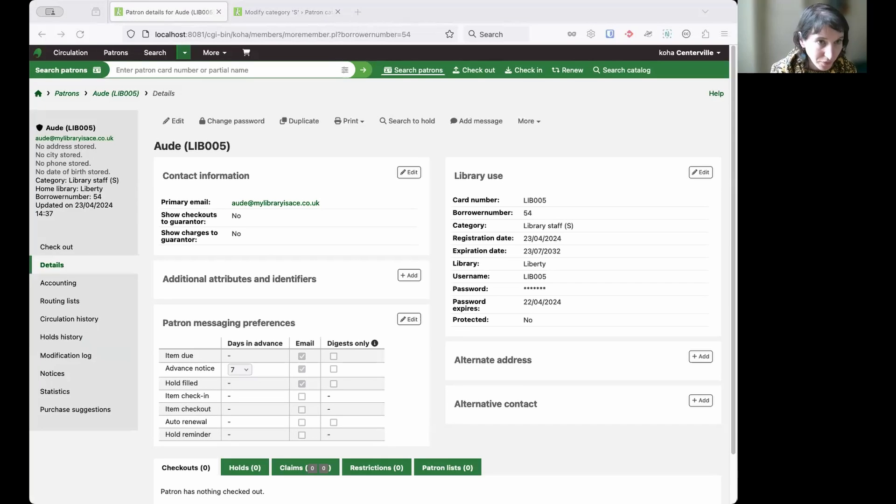
Search system preferences for EnableExpiredPasswordReset, confirm it is Enable, and return to the patron record
click(280, 13)
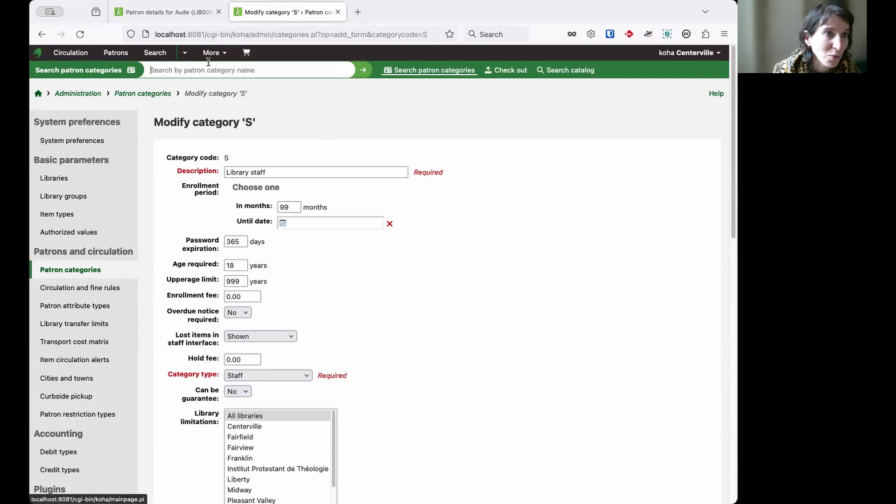
click(72, 140)
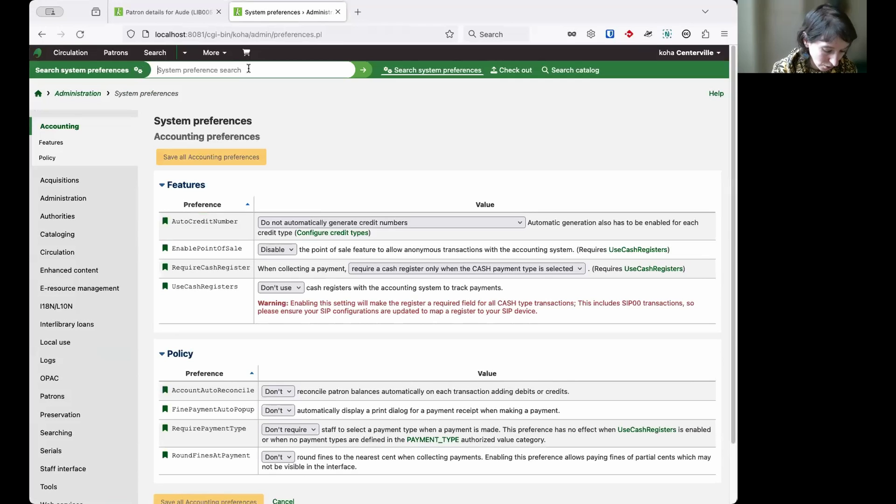
key(super+v)
key(Return)
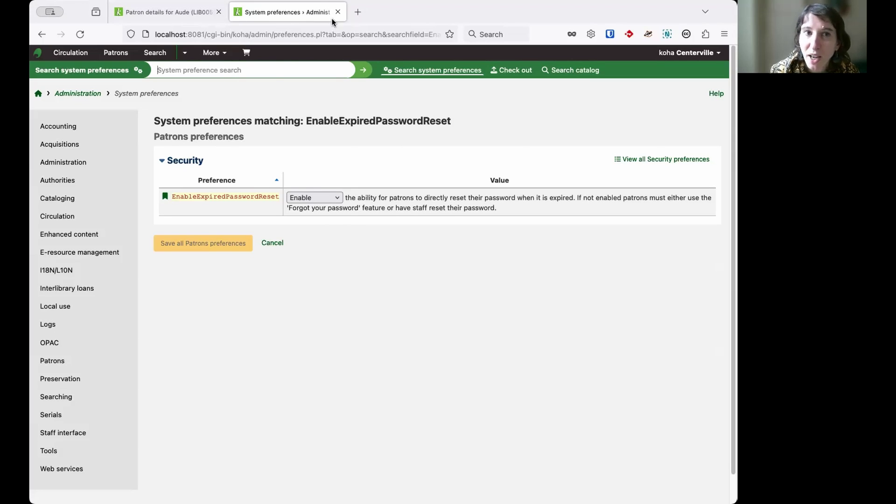
click(178, 16)
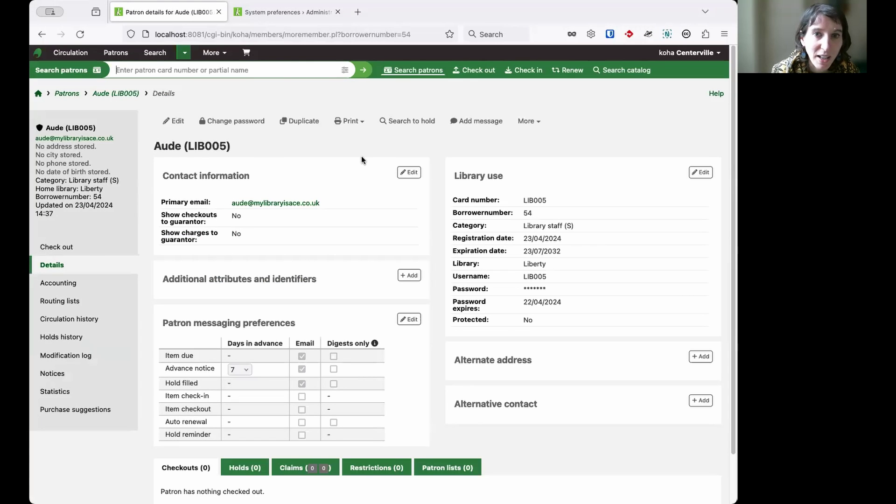
Log out and sign back in with the colleague's username and password, triggering the expired-password message
click(686, 52)
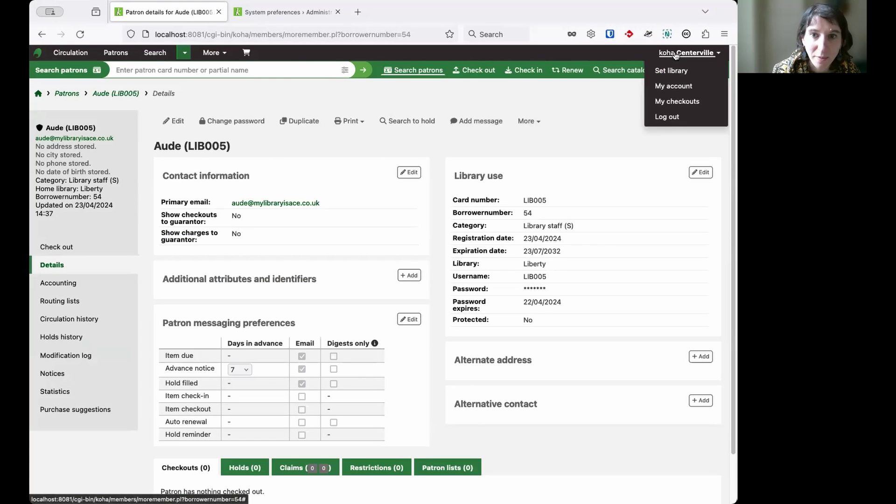
click(679, 120)
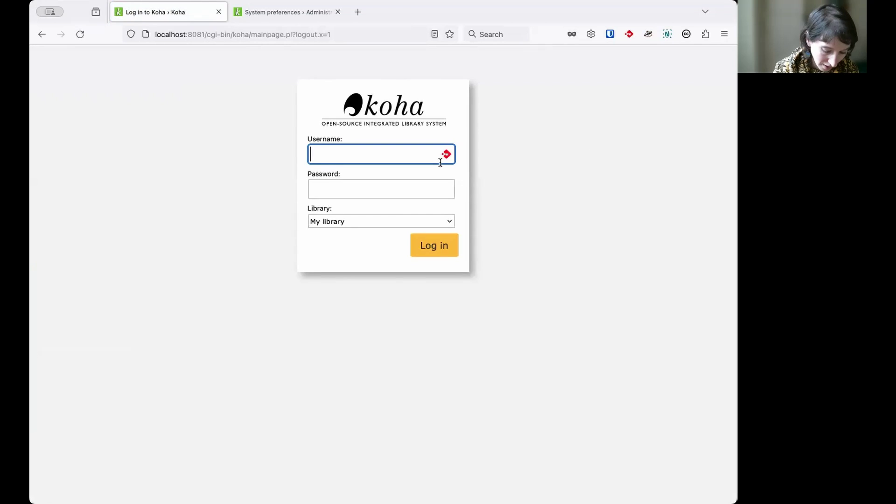
text(LIB005)
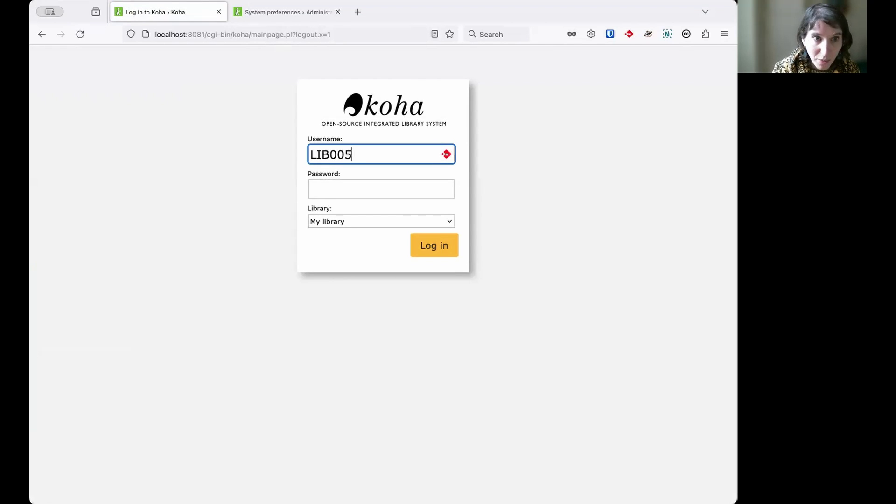
key(super+Tab)
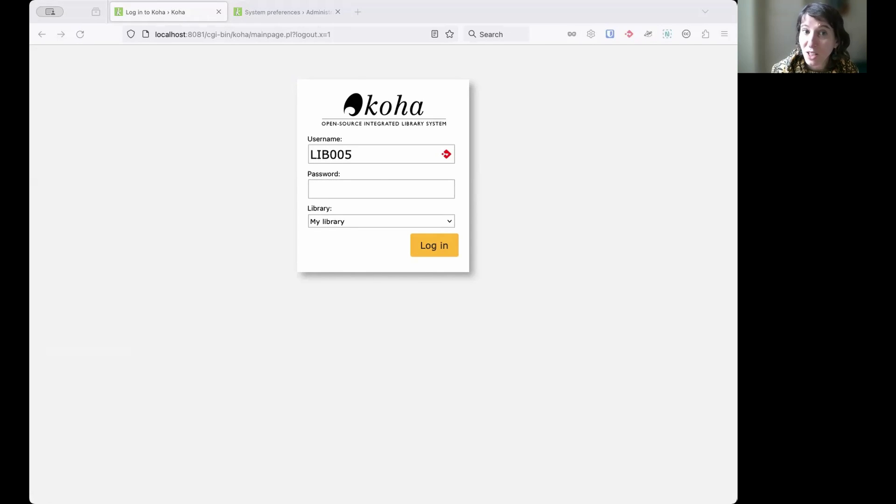
key(super+Tab)
click(346, 191)
key(super+v)
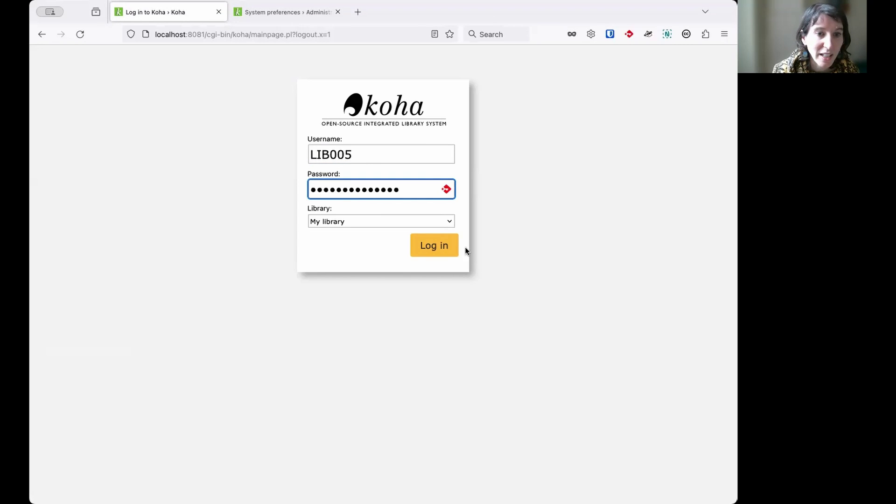
click(441, 248)
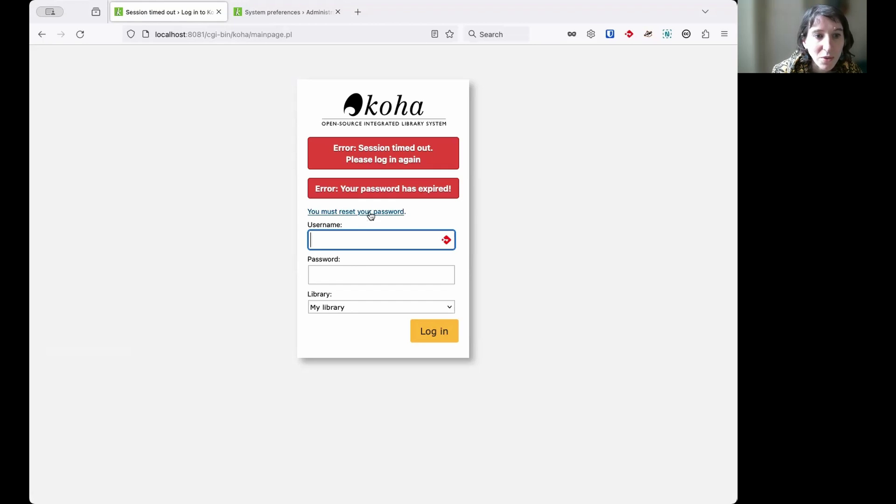
Open the expired-password reset page and enter the colleague's login name and current password
click(386, 213)
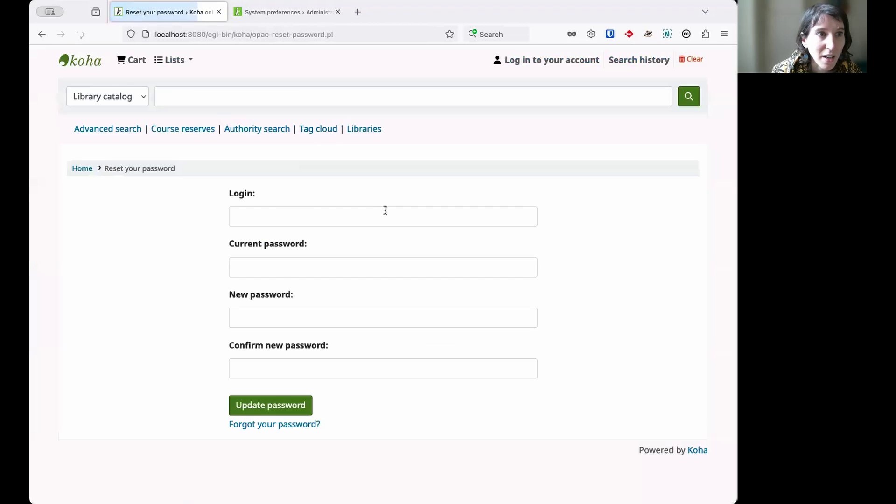
click(325, 218)
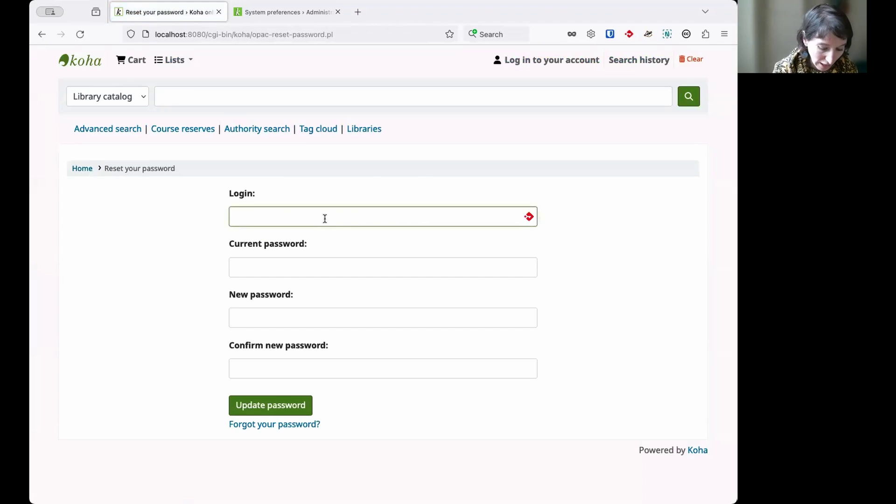
text(LIB005)
key(Tab)
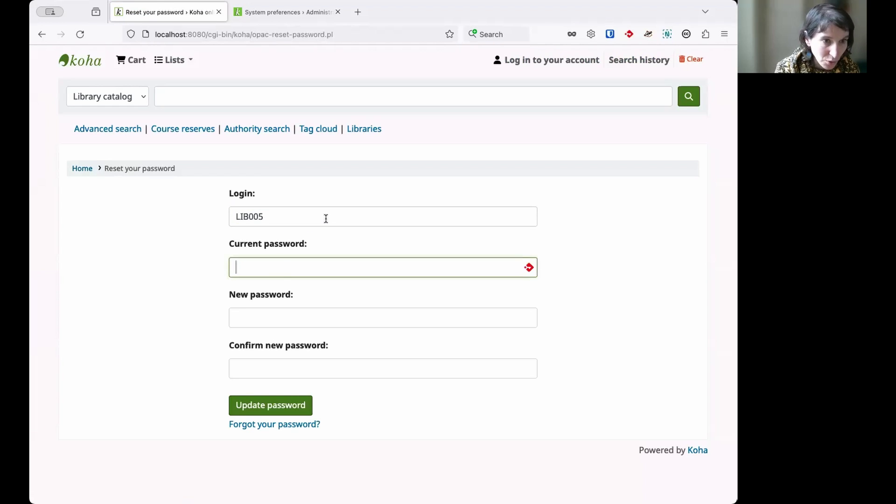
key(super+v)
Enter and confirm the new password, submit the update, and continue to the staff login
click(392, 316)
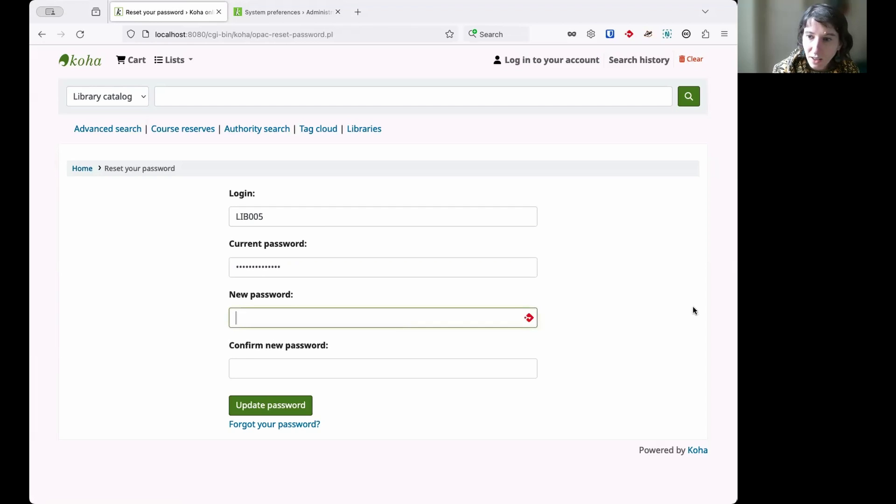
key(super+Tab)
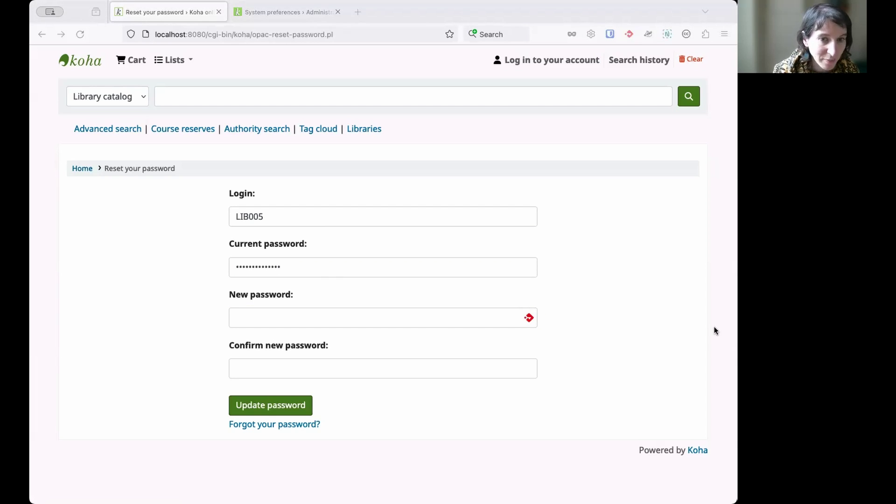
click(382, 316)
key(super+v)
click(385, 364)
key(super+v)
click(267, 409)
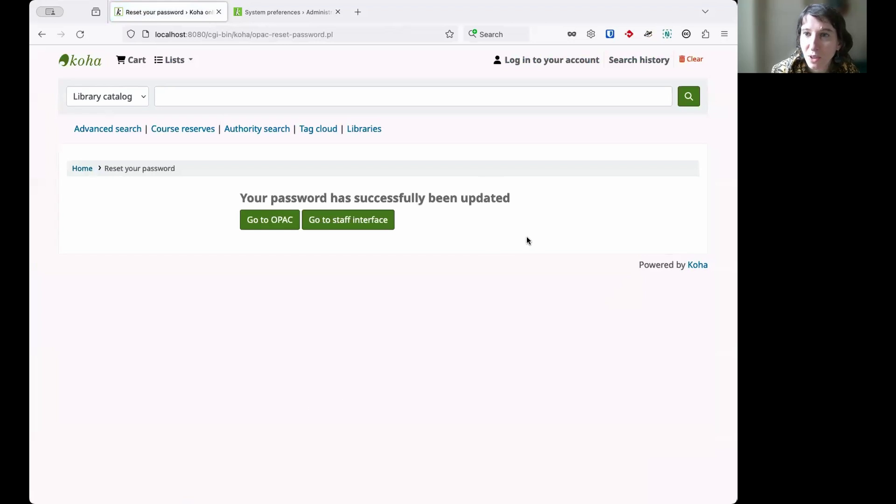
click(379, 223)
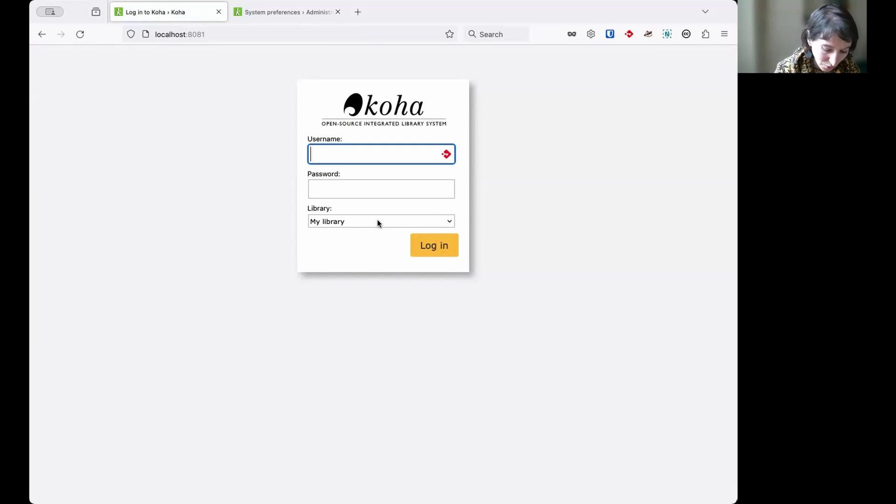
Log in to the staff interface with the new password and open the colleague's record by card number
text(LIB005)
key(Tab)
text(***********)
click(424, 250)
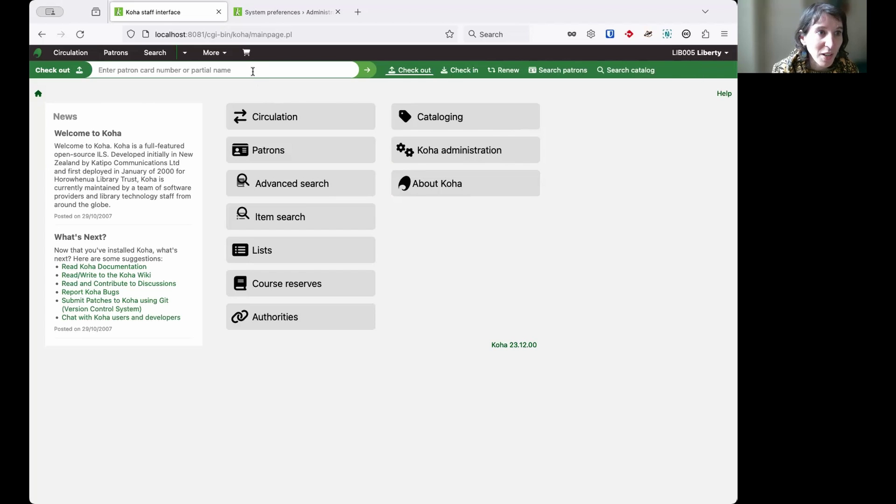
text(lib006)
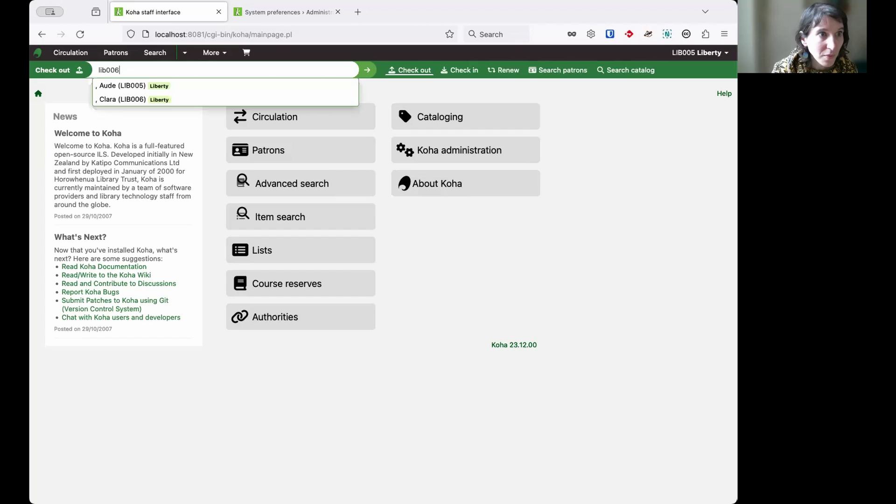
key(Return)
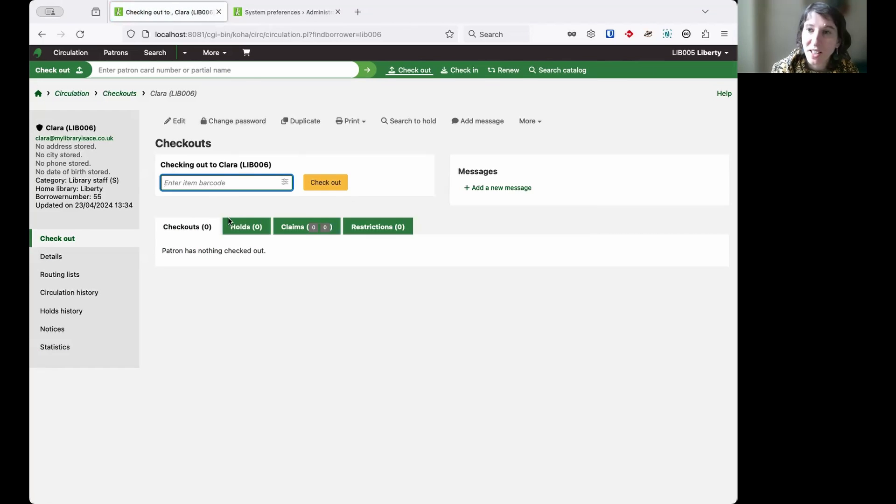
Review the colleague's full patron details, then bring up their Change username/password form
click(59, 260)
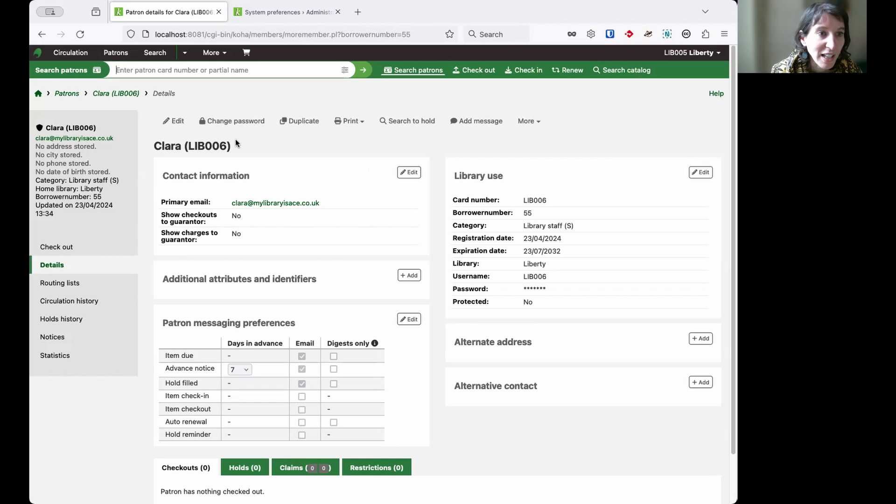
click(251, 125)
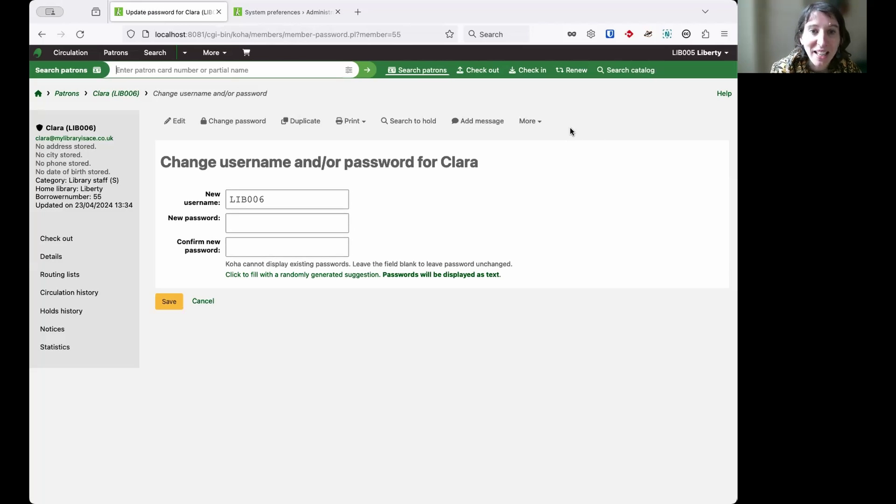
Show the patron's More actions menu with Send password reset, then return to system preferences
click(535, 123)
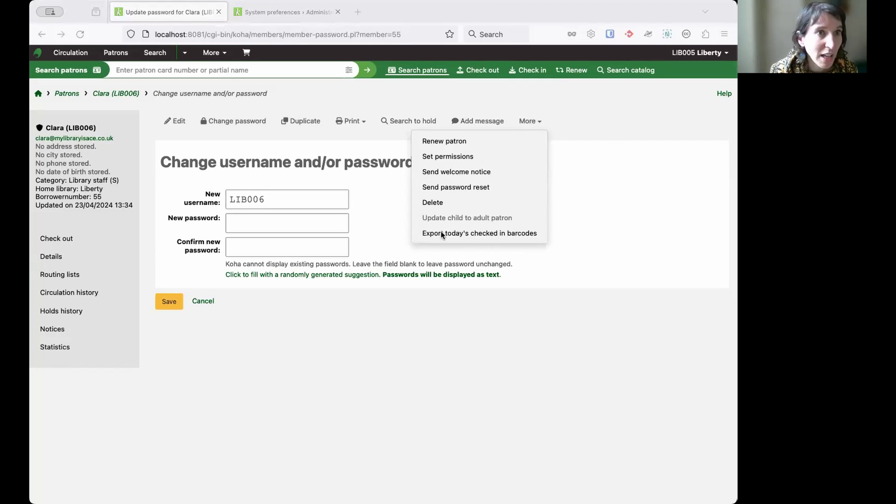
click(286, 13)
Reload system preferences and search OpacResetPassword, confirming patrons may recover passwords by e-mail
click(78, 39)
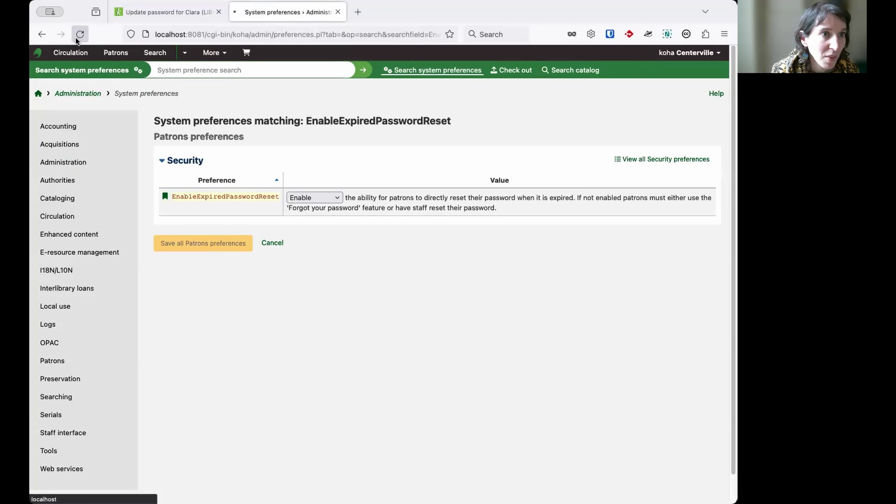
click(233, 71)
key(super+v)
key(Return)
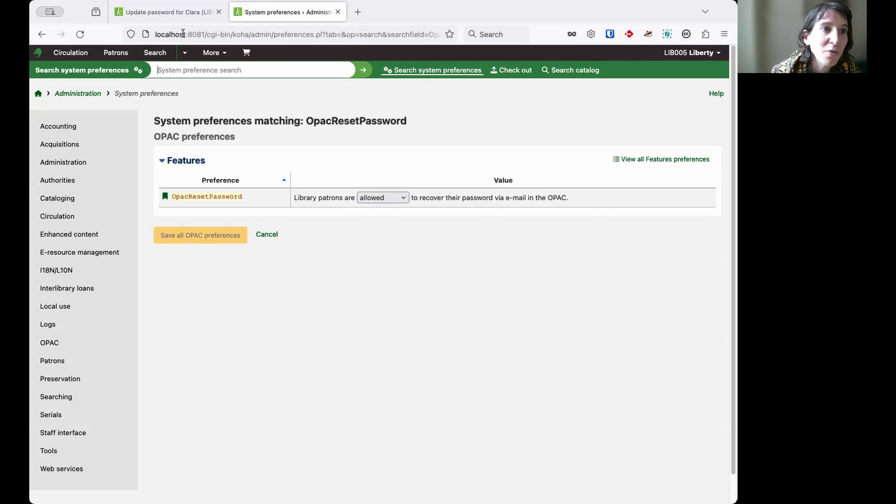
click(177, 12)
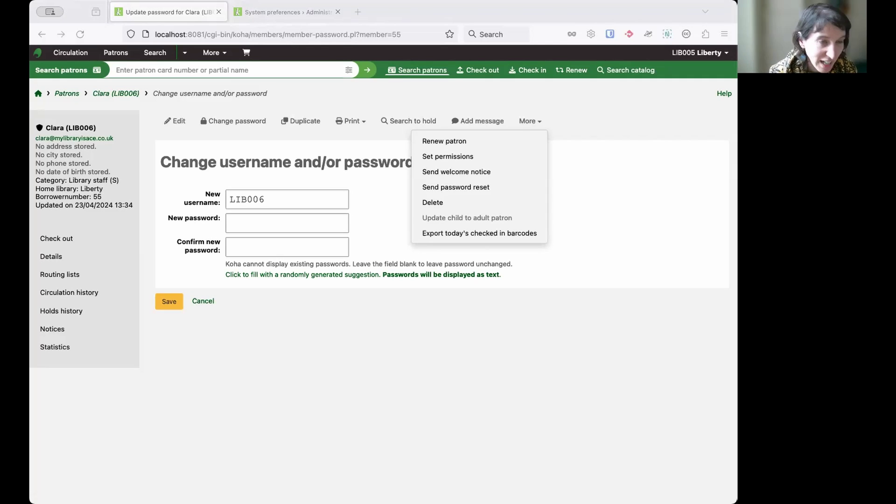
click(282, 13)
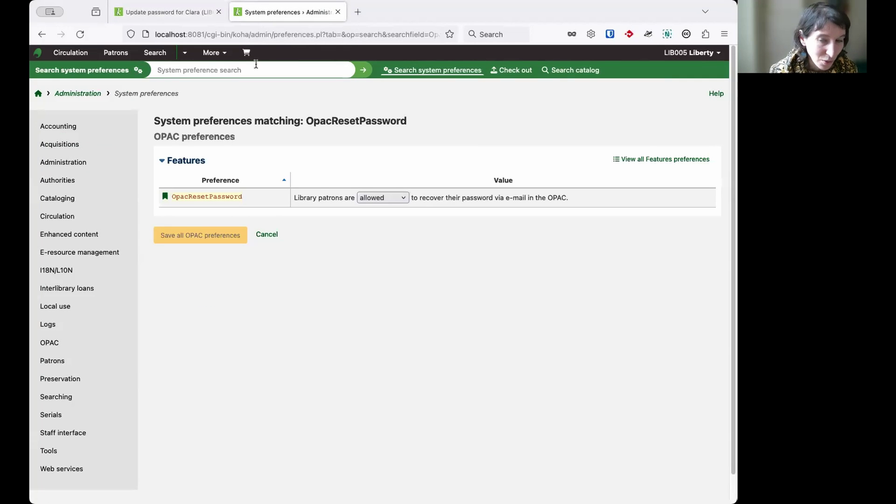
Search system preferences for NotifyPasswordChange, confirming it is set to Notify
key(super+v)
key(Return)
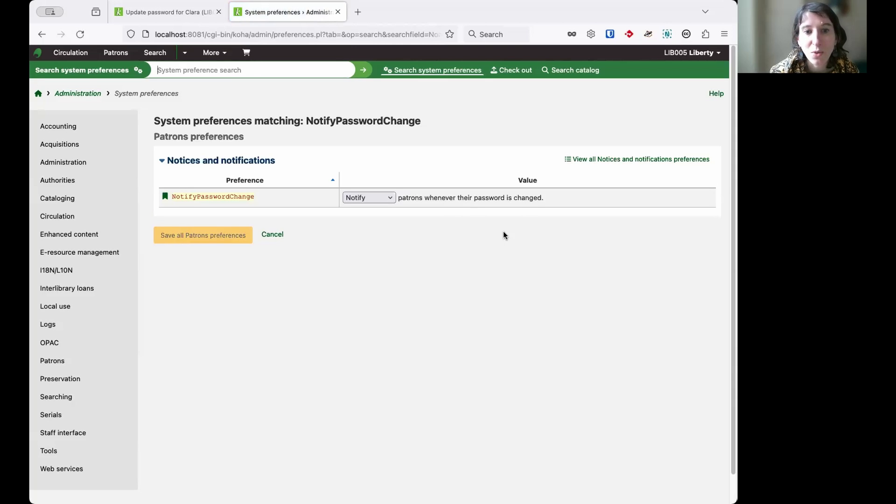